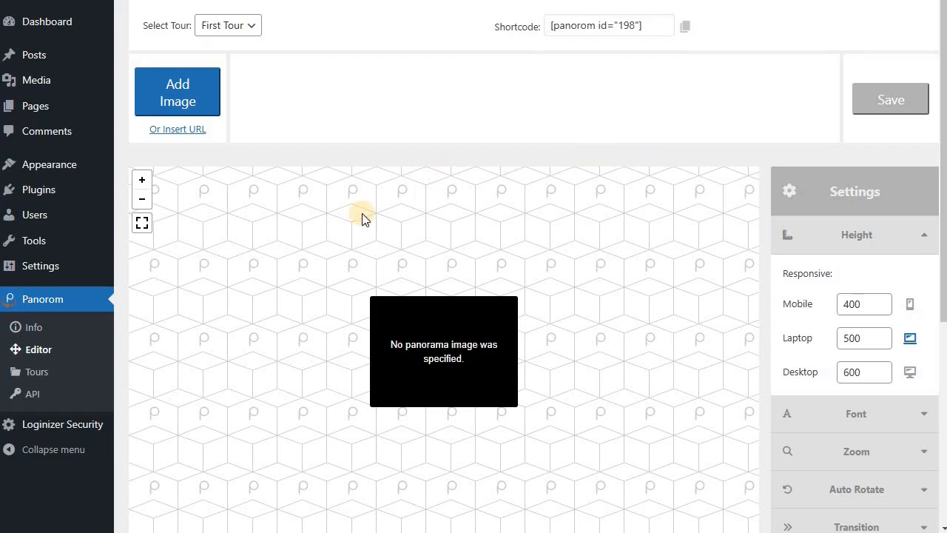
- Look over the Panorom info page, the First Tour editor with its shortcode, and the available settings sections
left_click(34, 328)
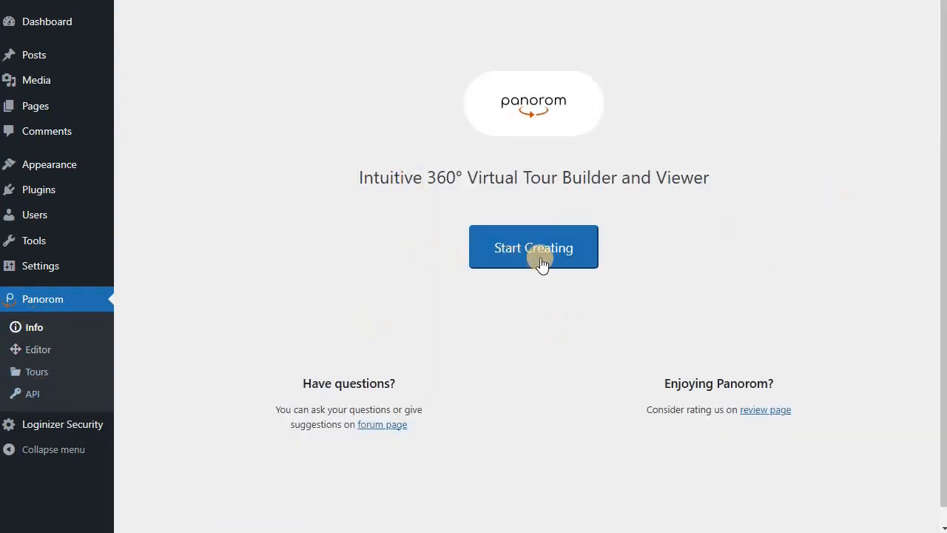
left_click(34, 350)
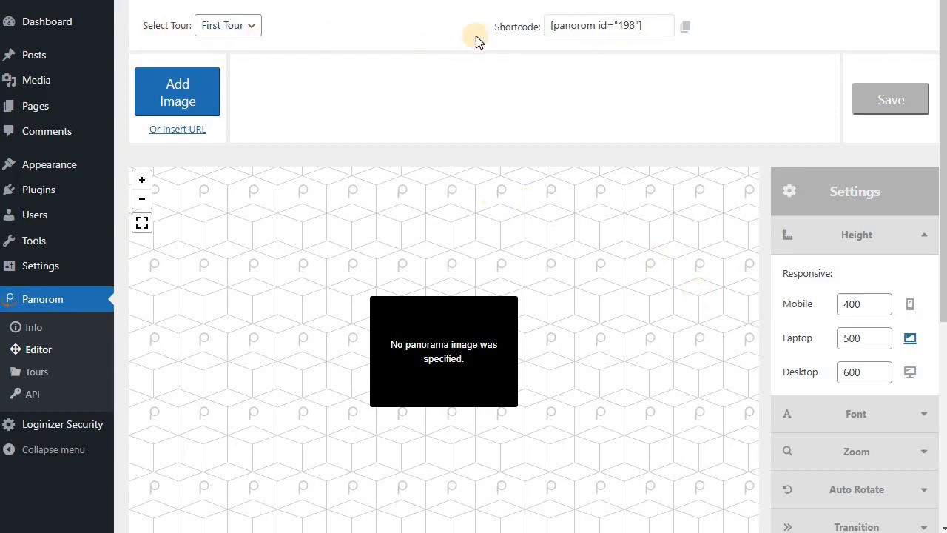
left_click(684, 26)
scroll(448, 98, "down", 1)
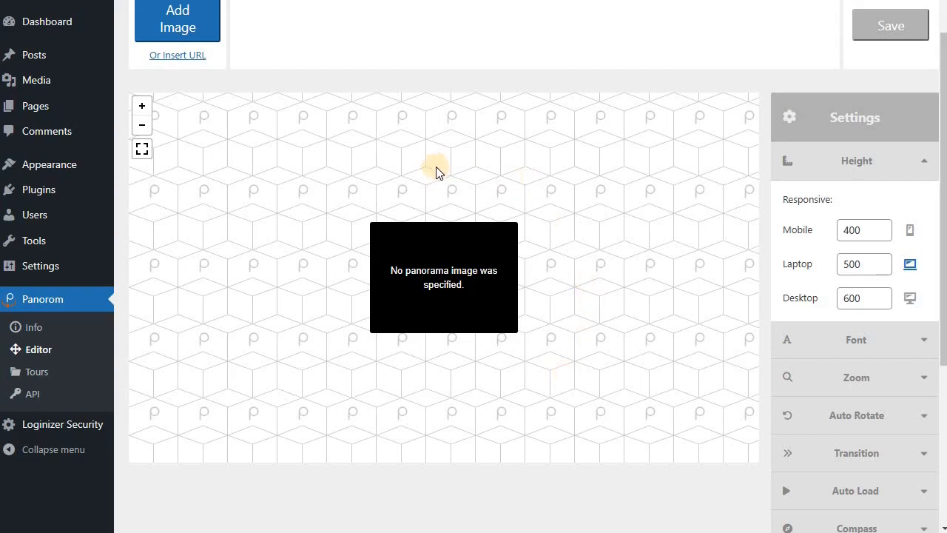
left_click(854, 160)
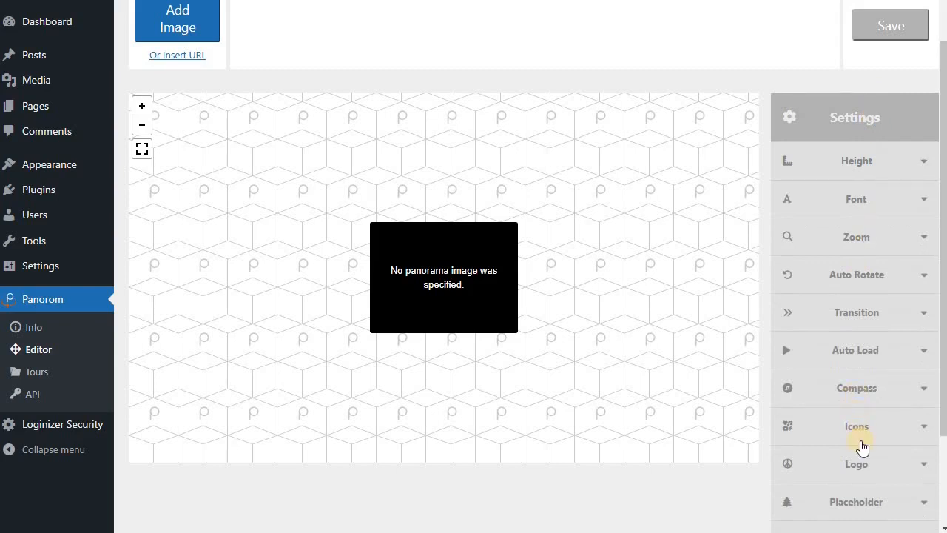
scroll(875, 462, "down", 1)
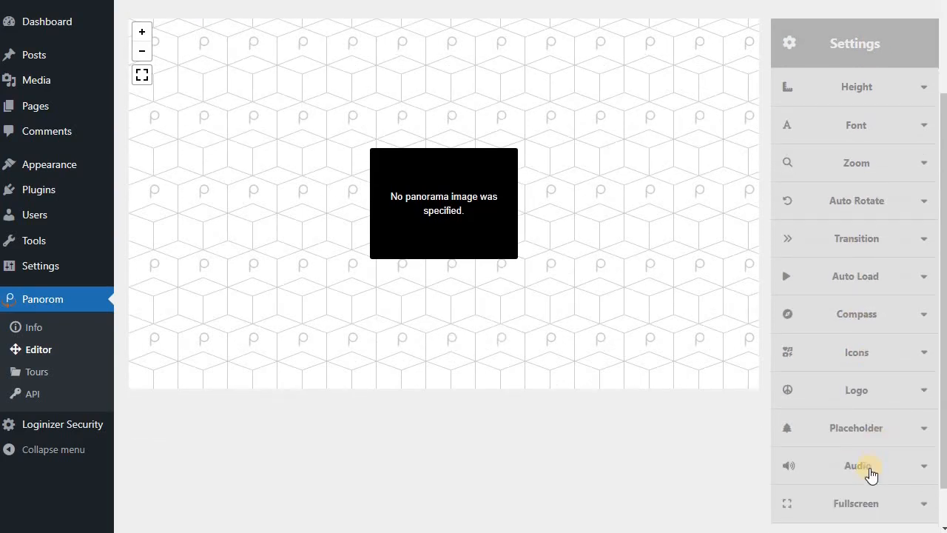
scroll(870, 475, "up", 2)
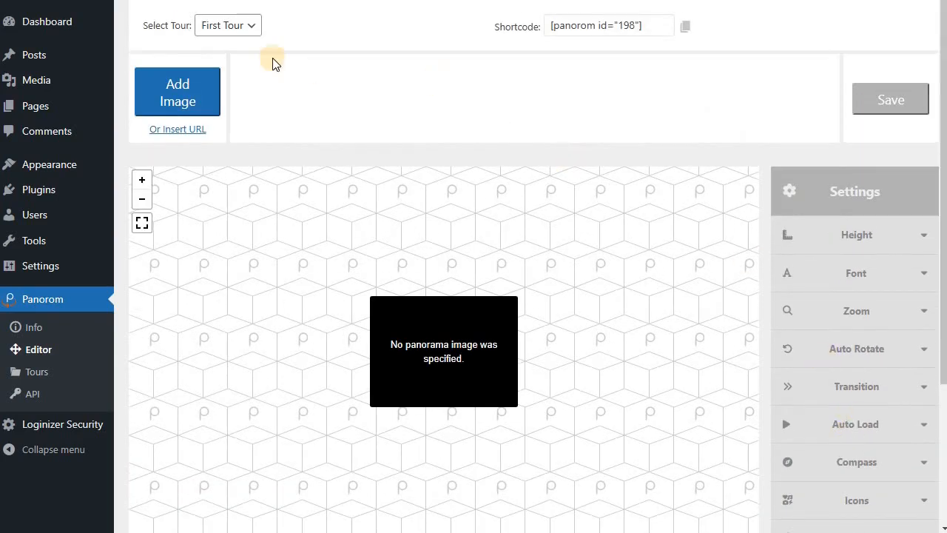
- Add the images start.jpg and kitchen.jpg from the media library to First Tour as scenes 1 and 2
left_click(182, 91)
left_click(282, 185)
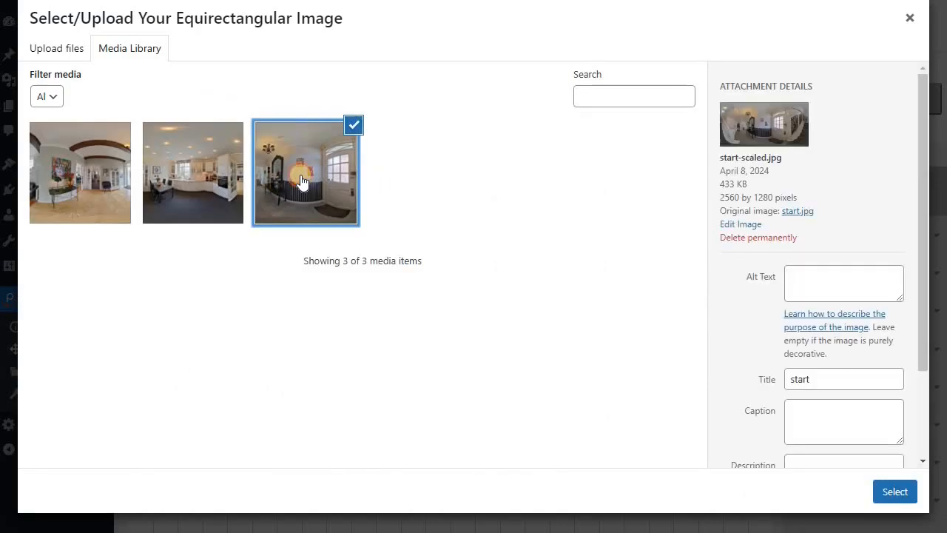
left_click(894, 494)
left_click(166, 35)
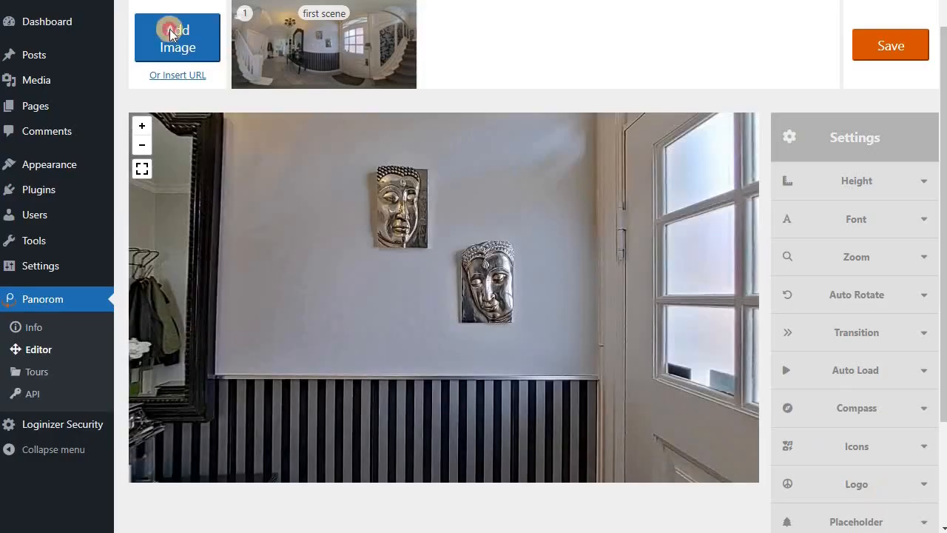
left_click(236, 195)
left_click(896, 492)
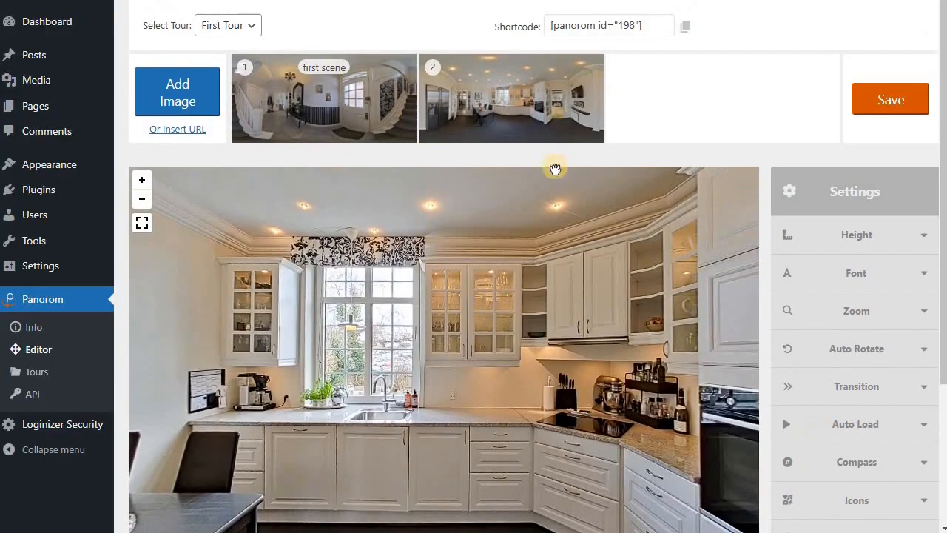
- Set the default direction of the start.jpg scene to face the doorway at the end of the hall, and reload the scene to check it
left_click(303, 97)
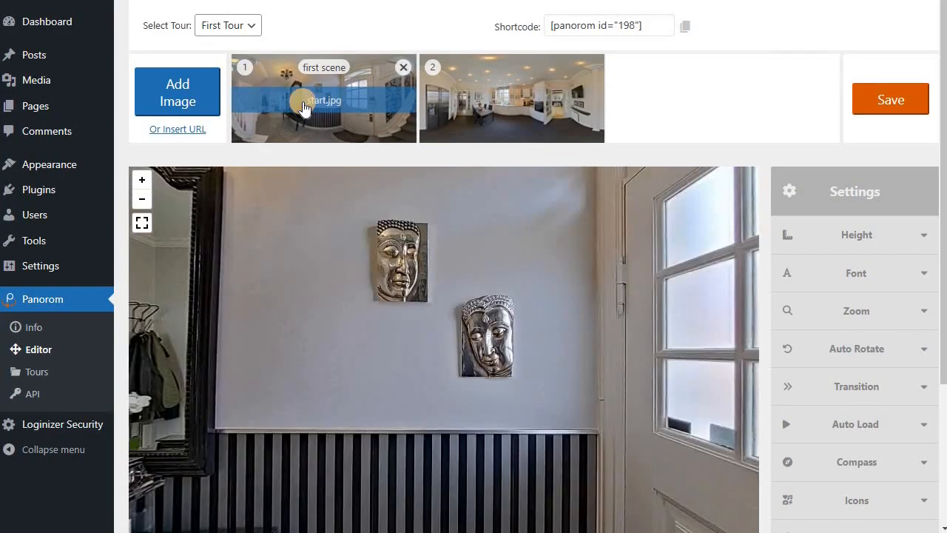
scroll(784, 122, "down", 1)
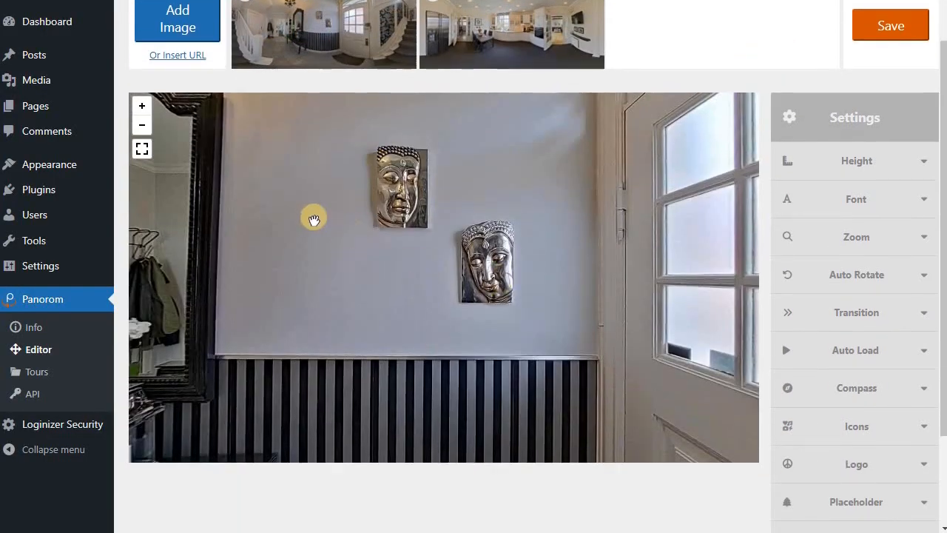
left_click_drag(294, 215, 481, 228)
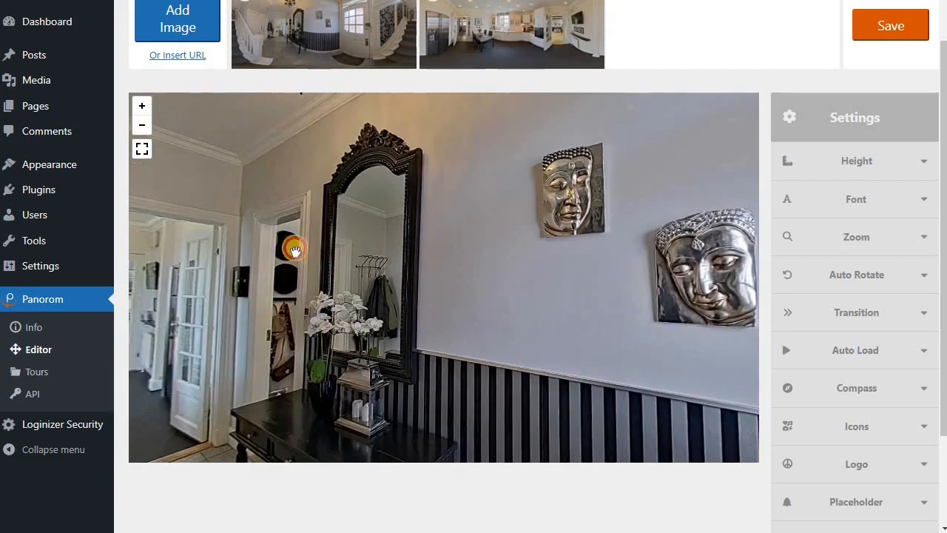
left_click_drag(295, 249, 456, 220)
right_click(464, 234)
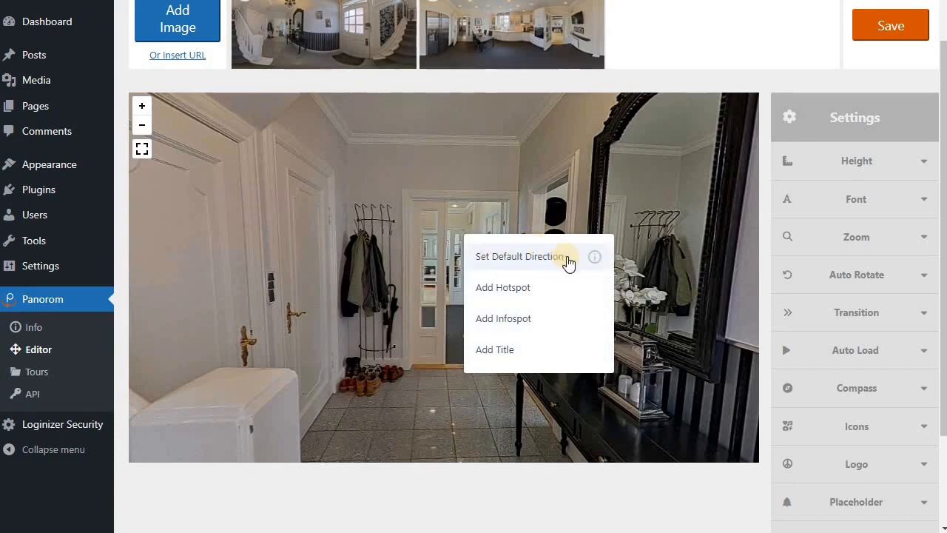
mouse_move(595, 260)
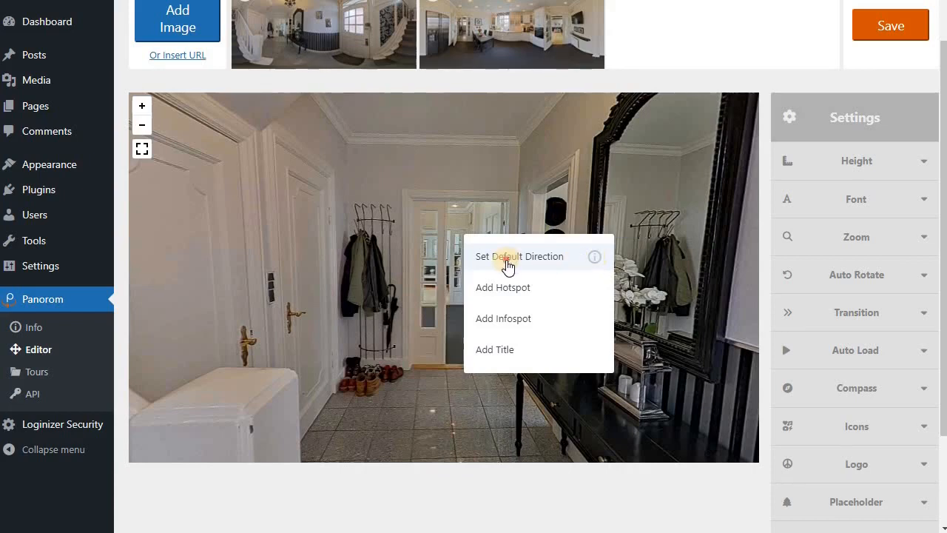
left_click(507, 259)
scroll(518, 245, "up", 1)
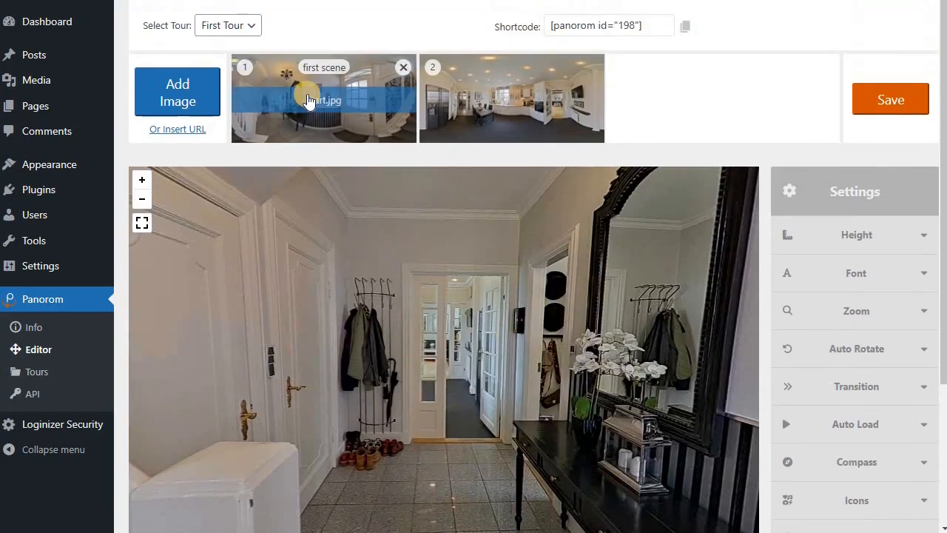
left_click(307, 93)
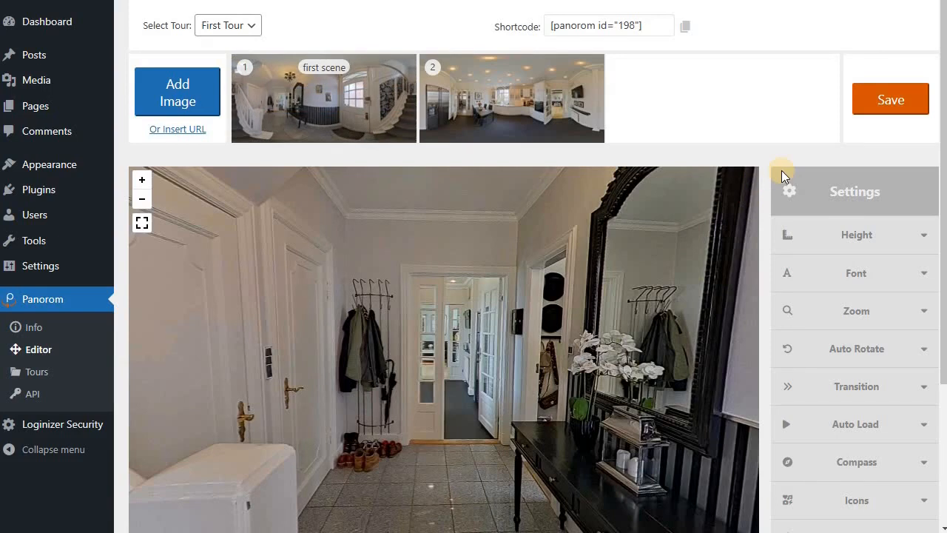
- Add a hotspot in the doorway at the end of the hall that leads to scene 2 (kitchen.jpg)
scroll(781, 170, "down", 2)
scroll(781, 172, "up", 2)
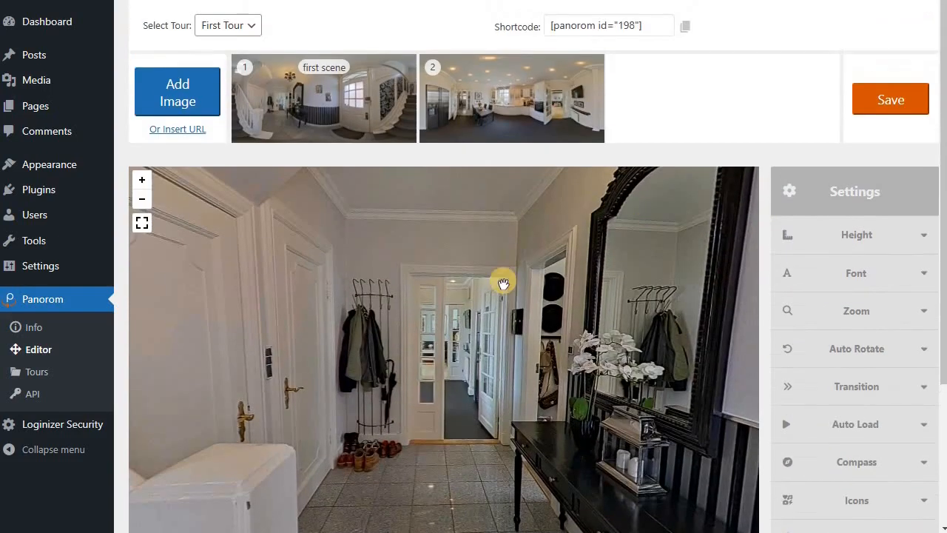
right_click(463, 325)
left_click(507, 373)
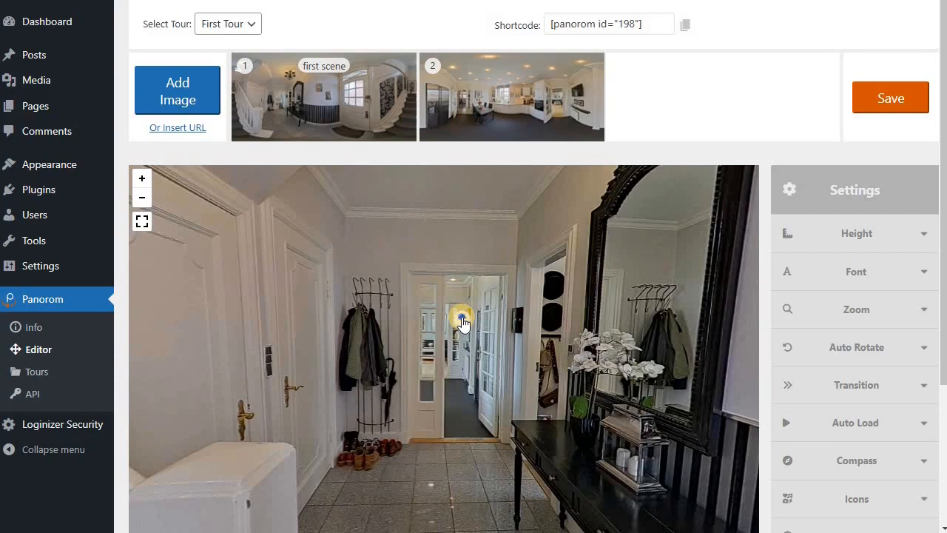
left_click(462, 323)
scroll(513, 335, "down", 3)
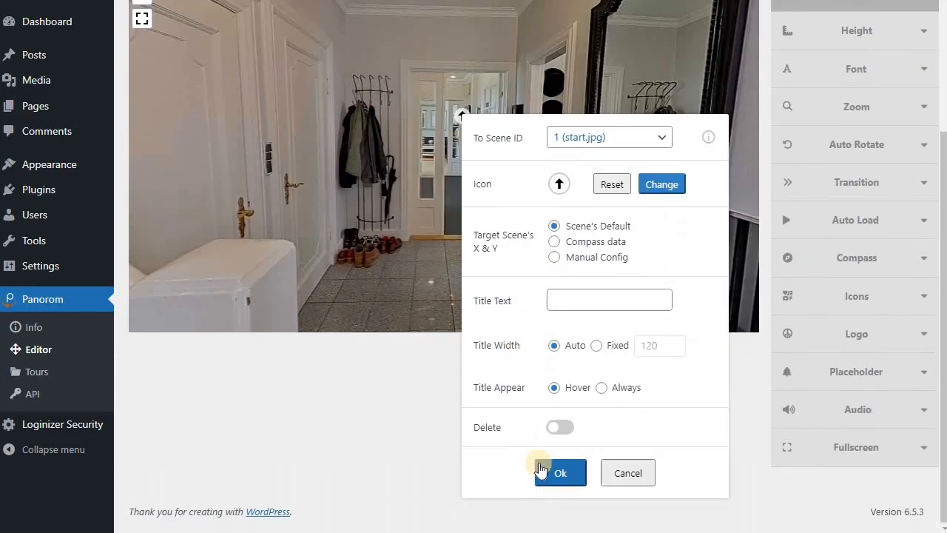
left_click(608, 139)
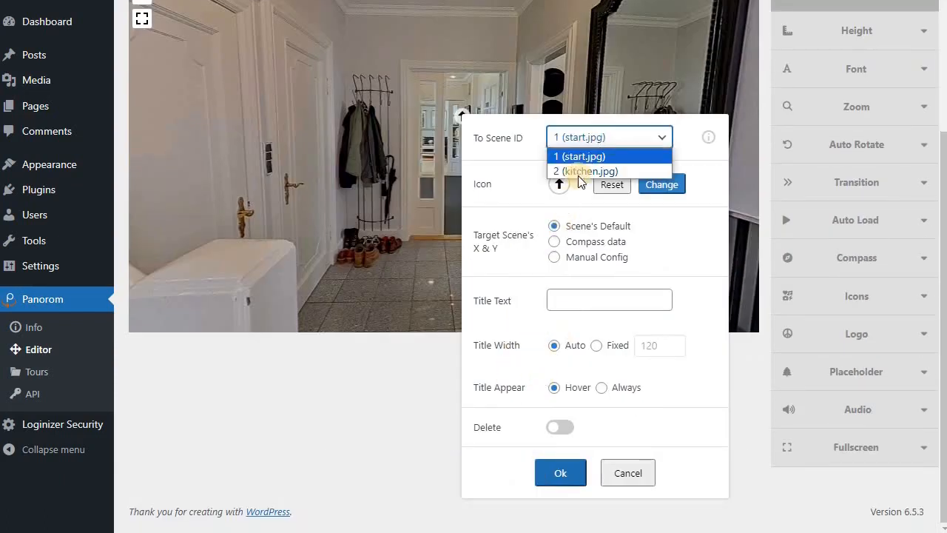
left_click(586, 172)
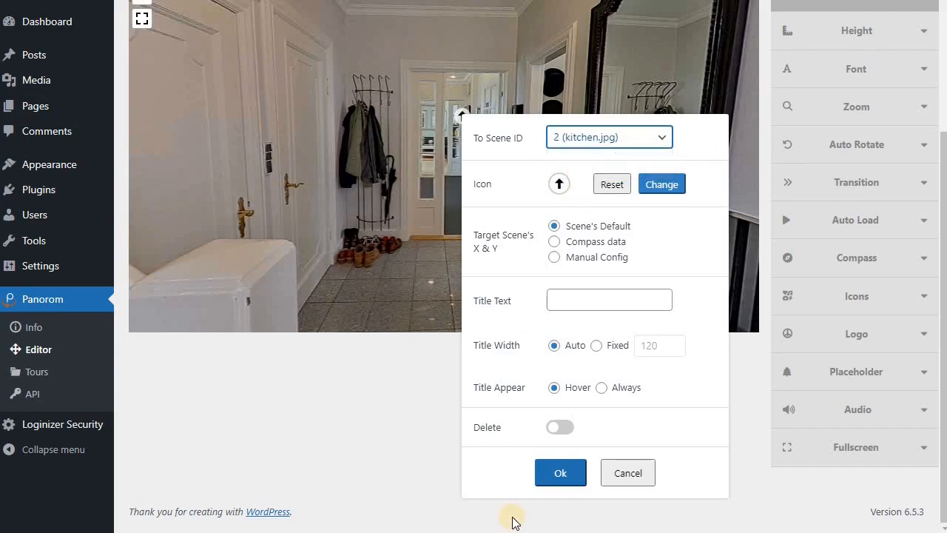
left_click(560, 472)
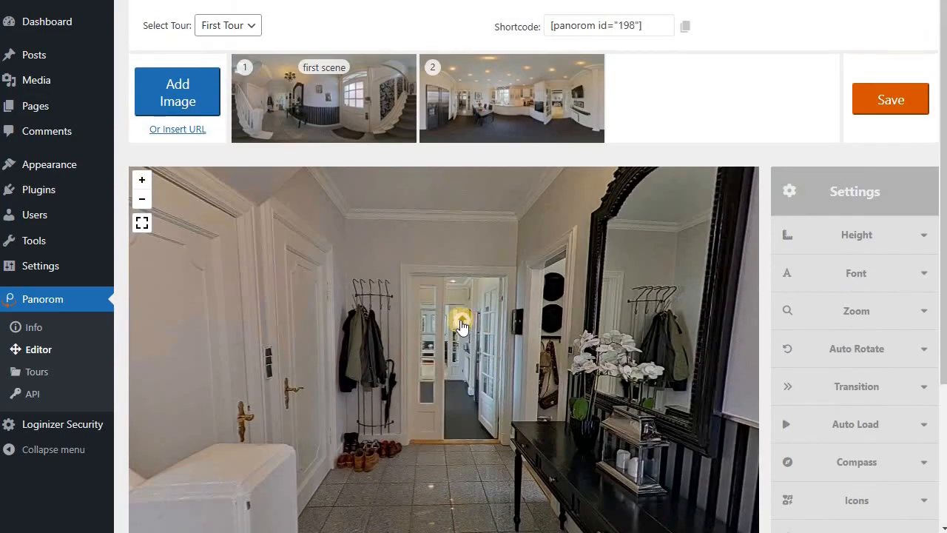
- Test the doorway hotspot, look around the kitchen scene and check the tour's responsive height settings
left_click(460, 321)
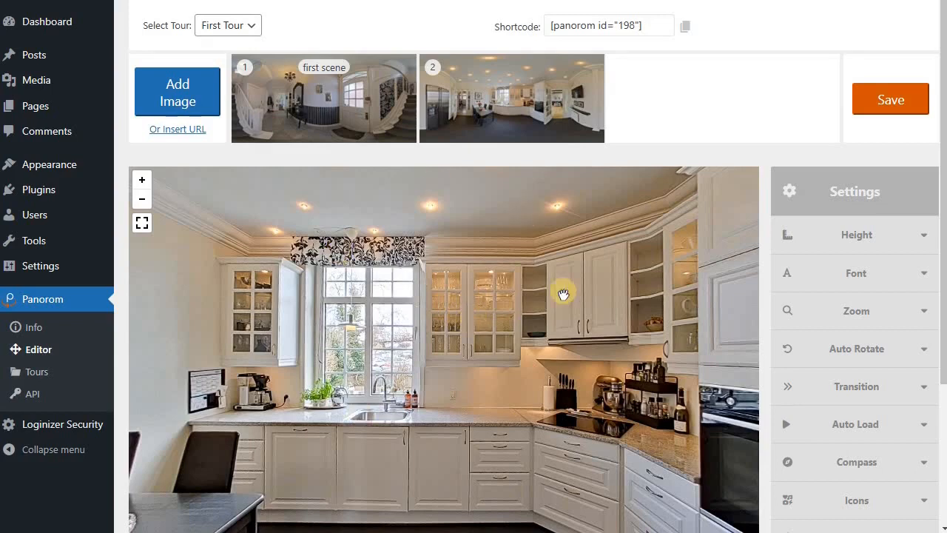
left_click_drag(584, 301, 245, 255)
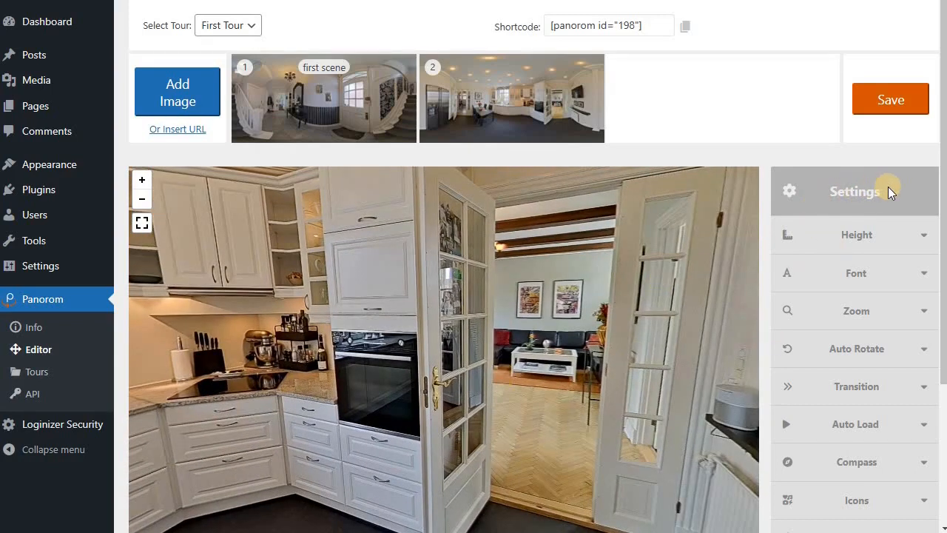
scroll(888, 191, "down", 2)
left_click(863, 87)
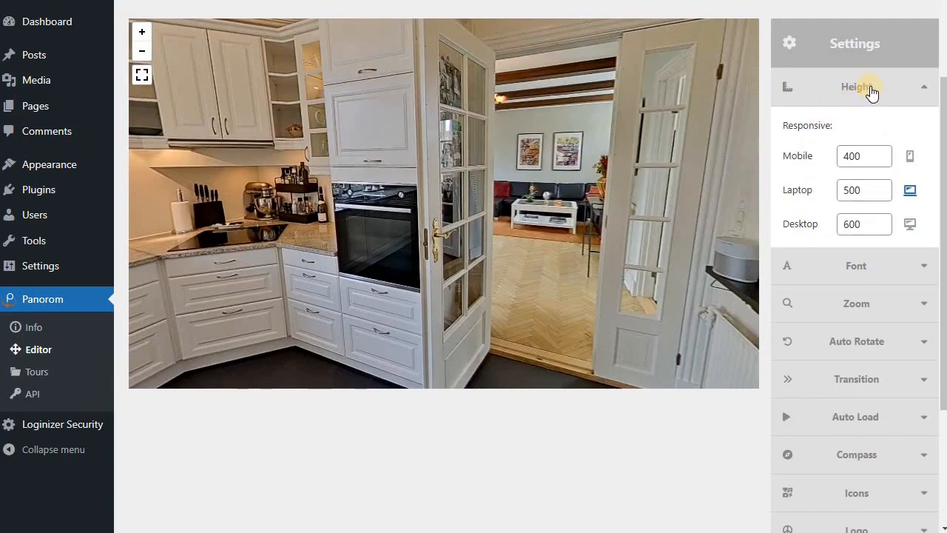
left_click(871, 91)
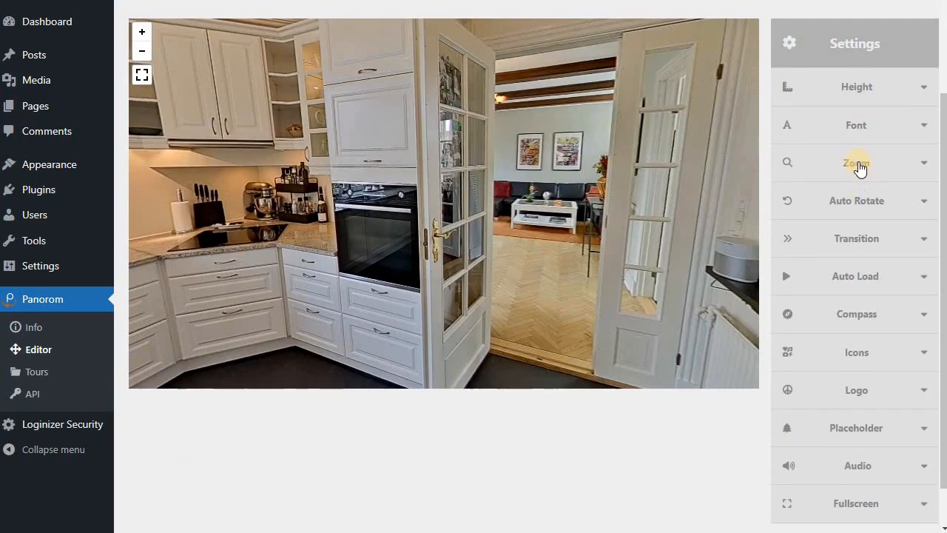
- Set the tour's auto-rotate speed to 2 deg/s and limit the rotation to the first scene only
left_click(859, 201)
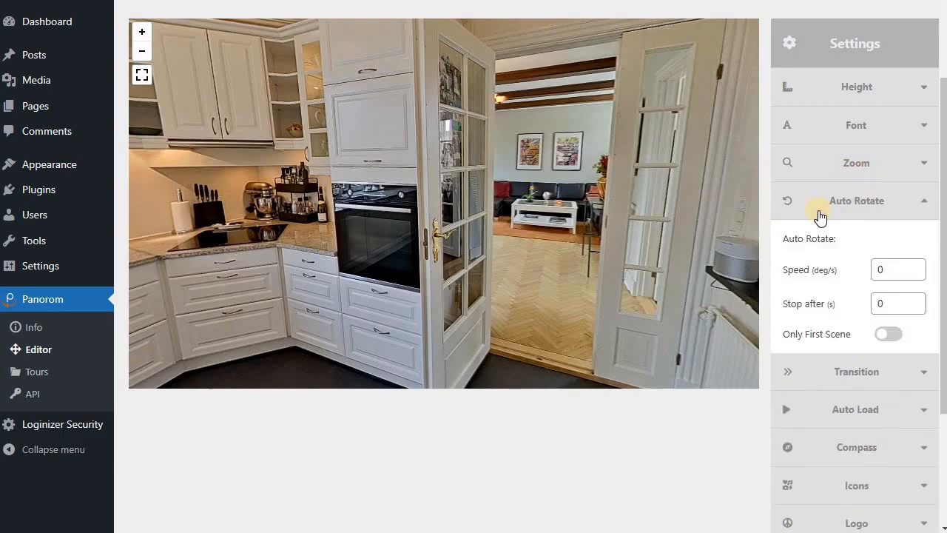
left_click(915, 265)
left_click(915, 265)
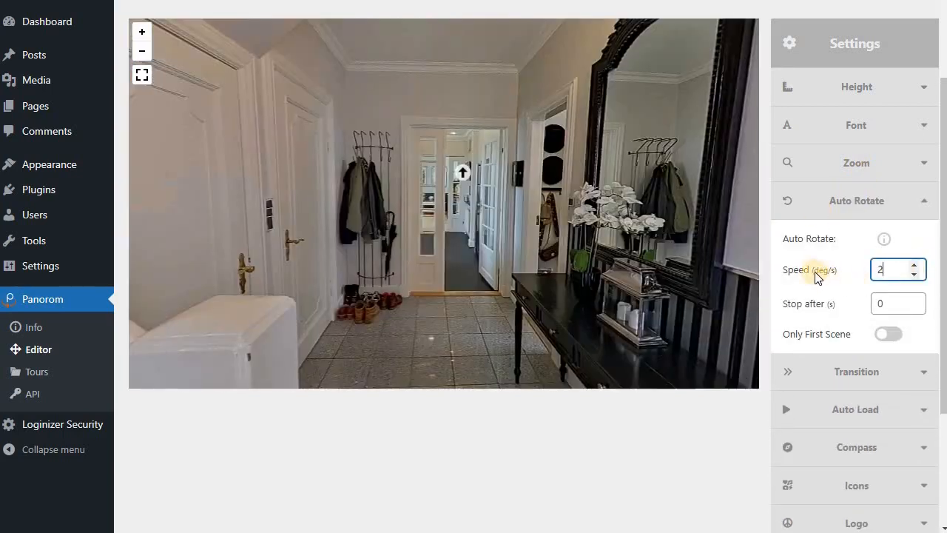
left_click(890, 334)
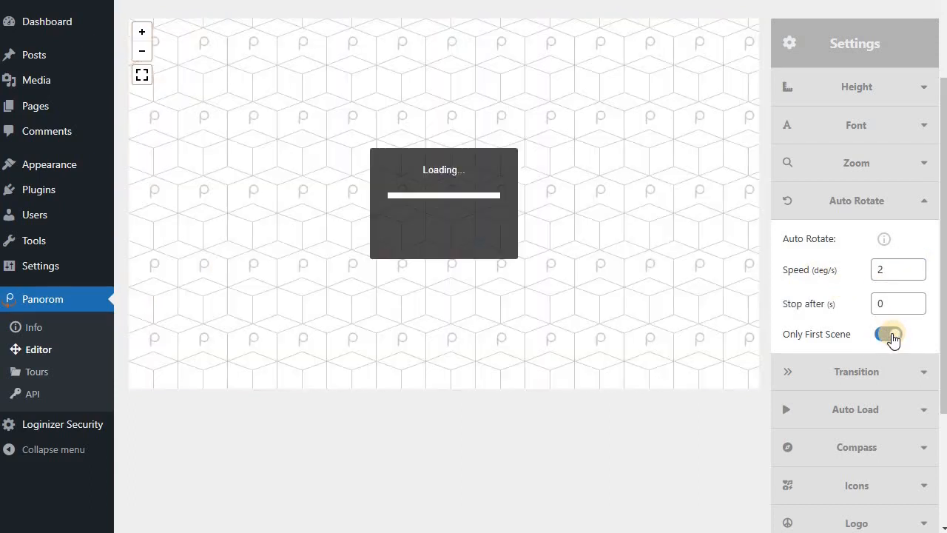
- Save First Tour and copy its shortcode
scroll(892, 338, "up", 2)
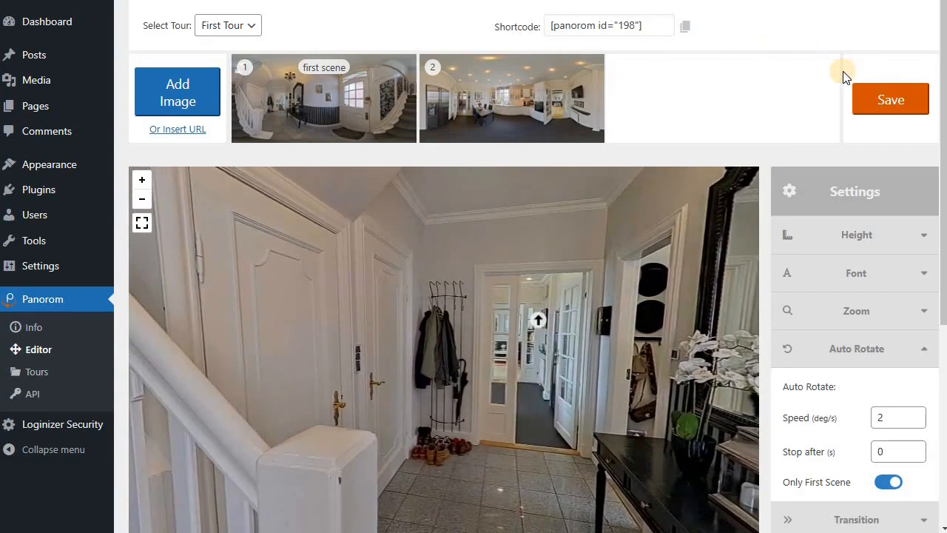
left_click(892, 102)
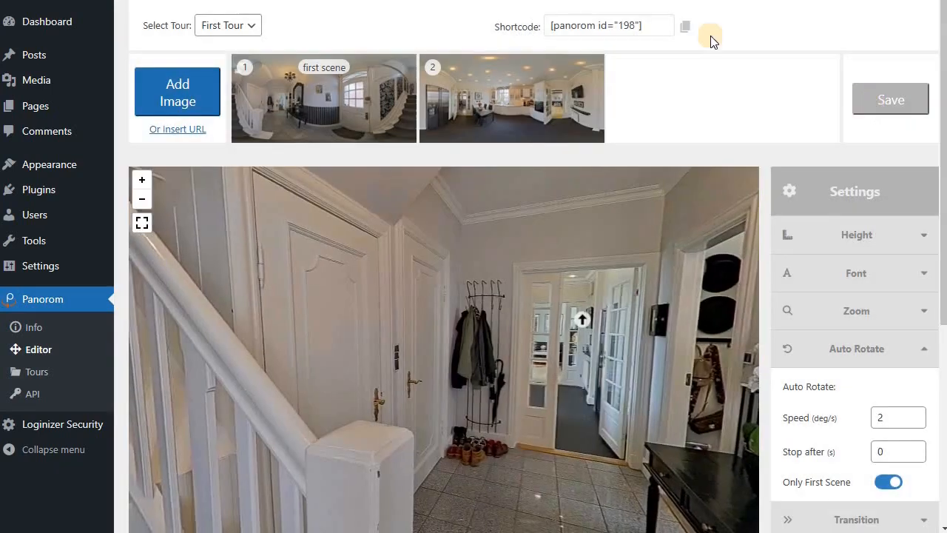
left_click(685, 30)
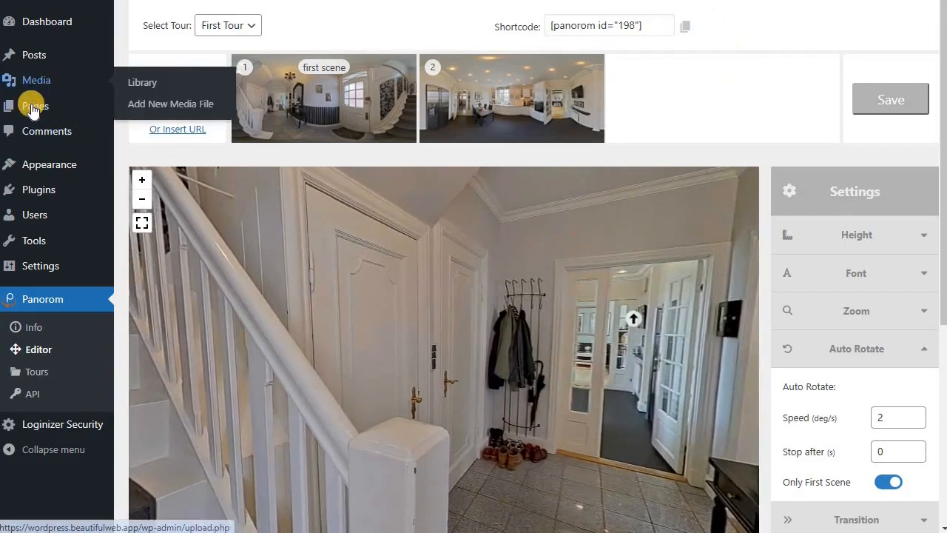
- Edit the Getting Started page, add a Shortcode block containing [panorom id="198"] and update the page
left_click(34, 107)
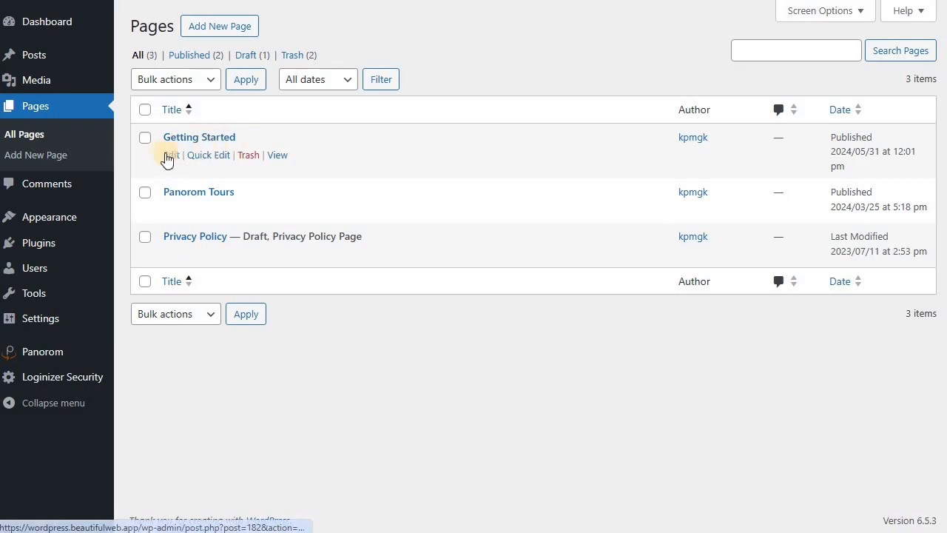
left_click(171, 157)
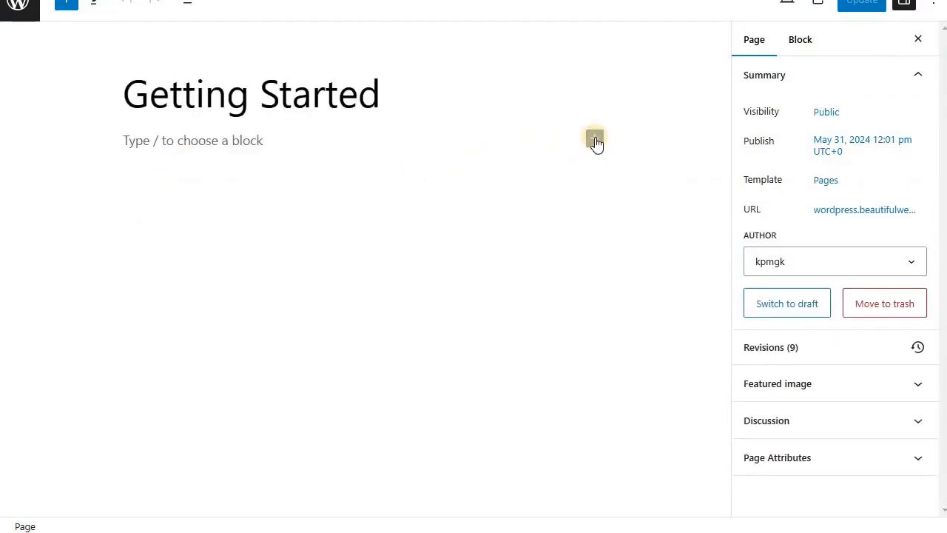
left_click(594, 140)
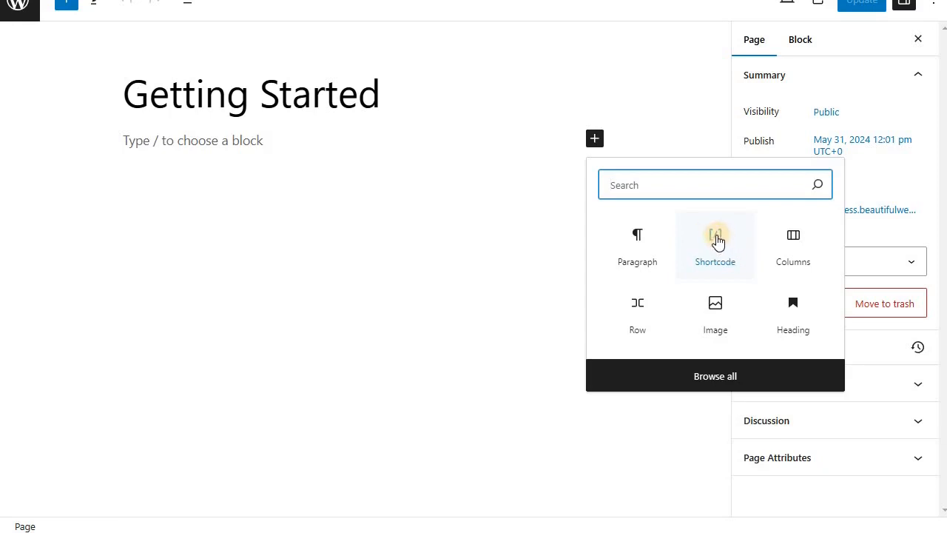
left_click(716, 240)
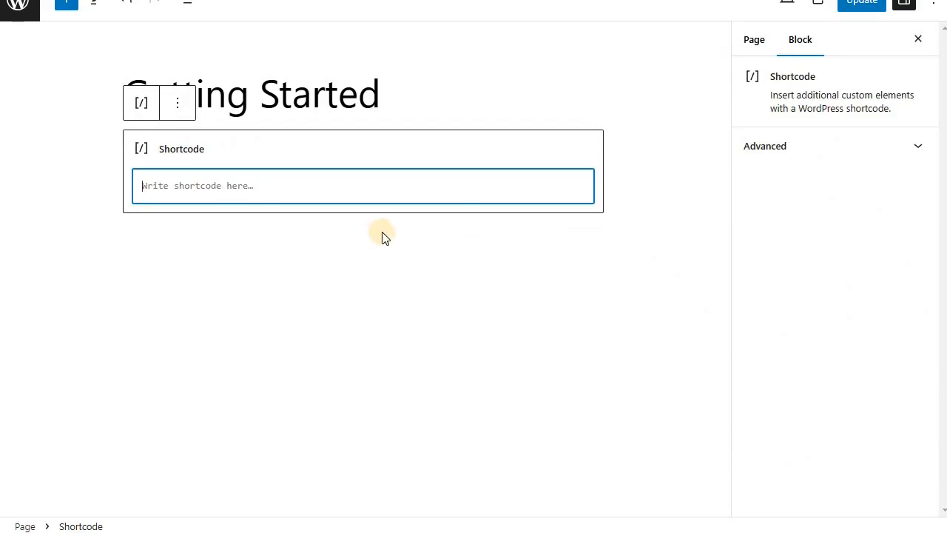
key("ctrl+v")
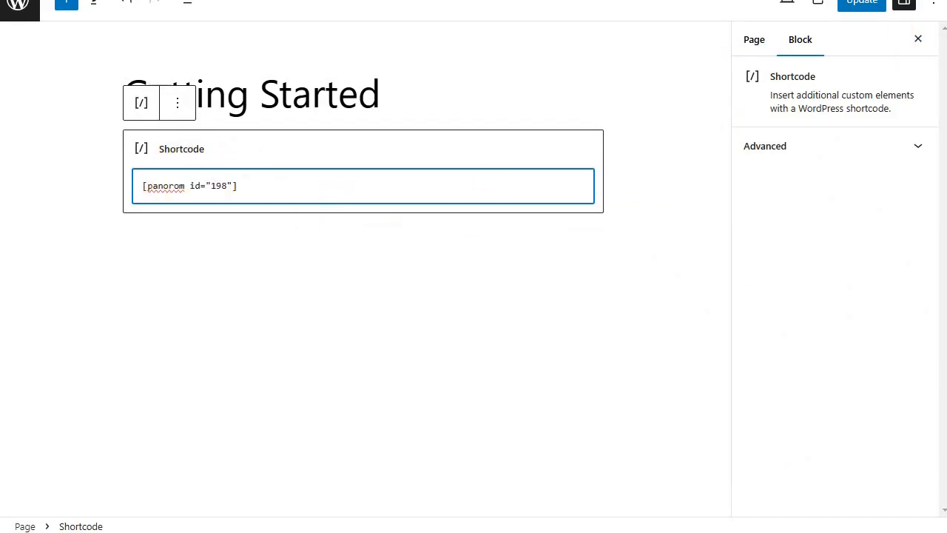
left_click(861, 3)
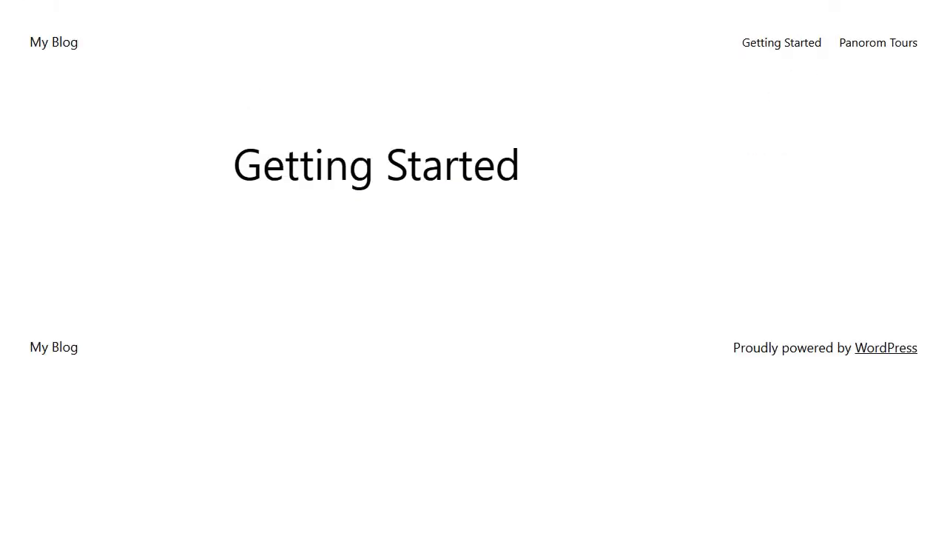
- View the embedded tour on the published Getting Started page, look around the hall and follow the doorway hotspot
scroll(668, 119, "down", 1)
scroll(748, 93, "down", 2)
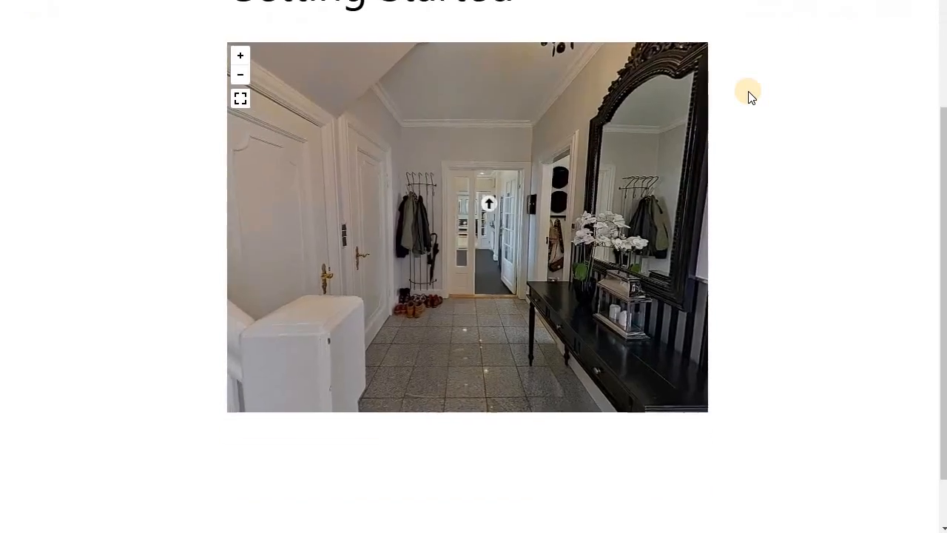
scroll(748, 93, "up", 1)
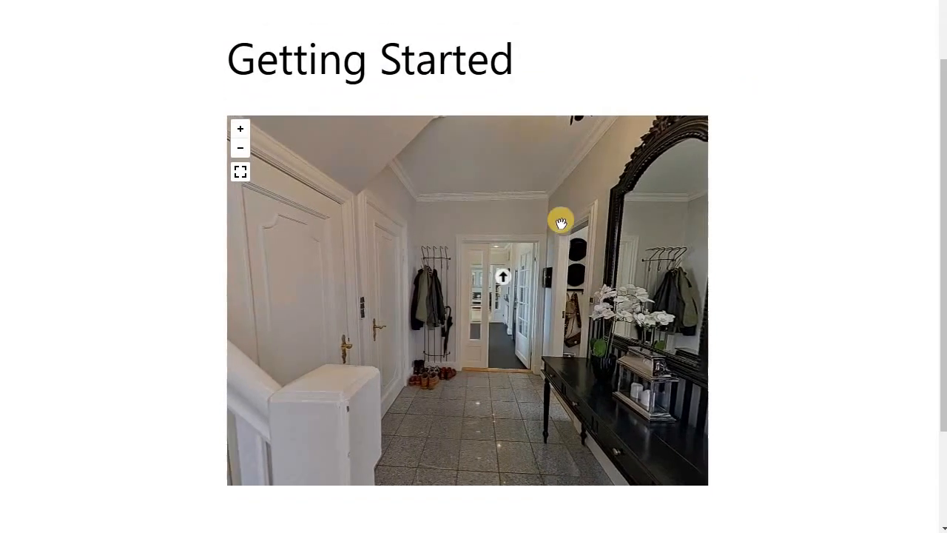
left_click_drag(528, 281, 504, 284)
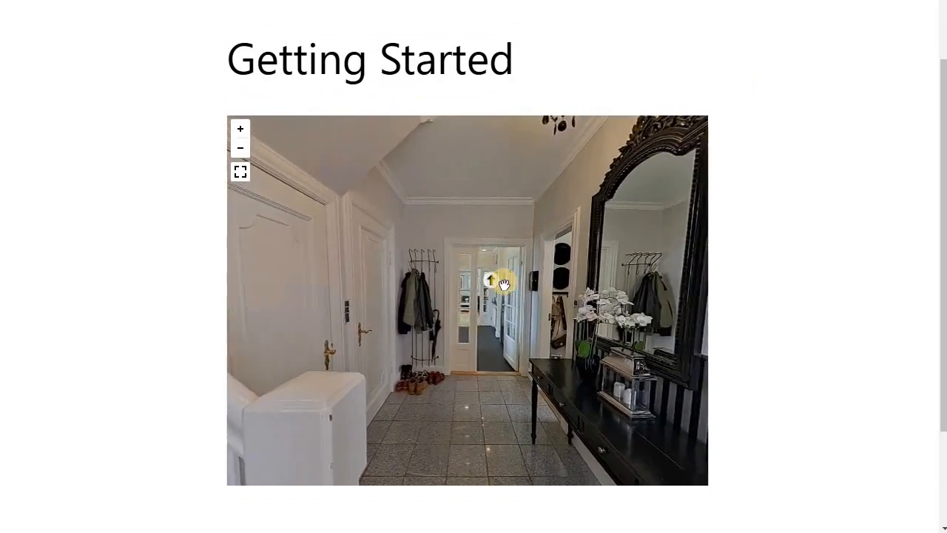
left_click(492, 281)
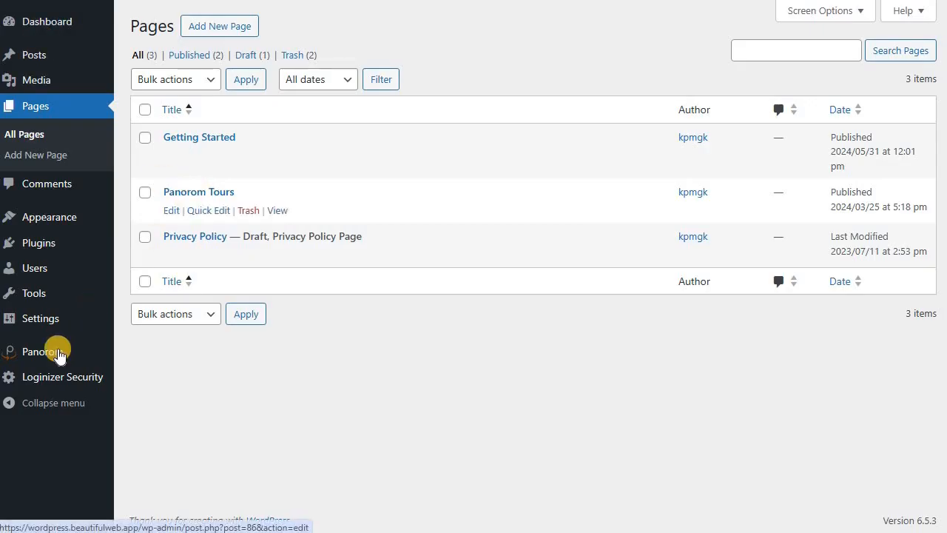
- Duplicate First Tour in the Panorom tours list under the name First Tour-copy
mouse_move(32, 350)
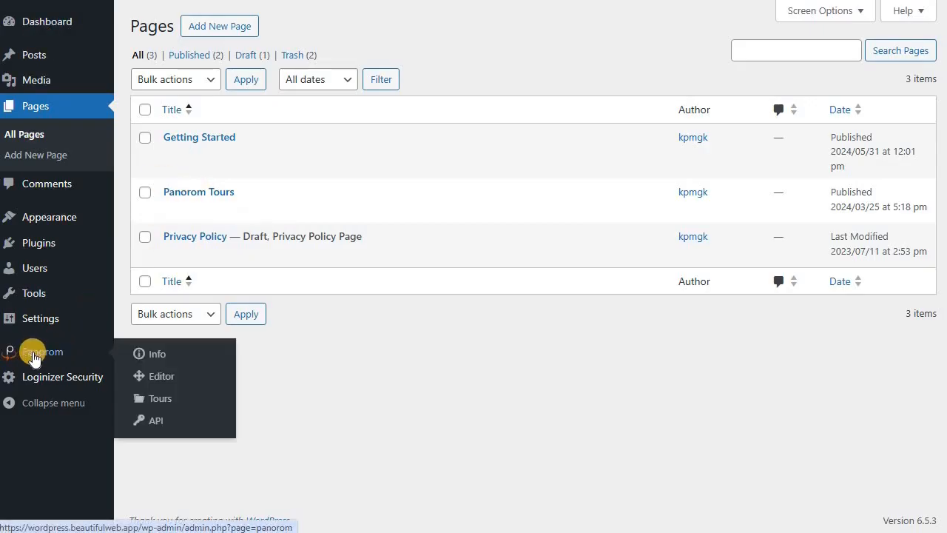
left_click(163, 397)
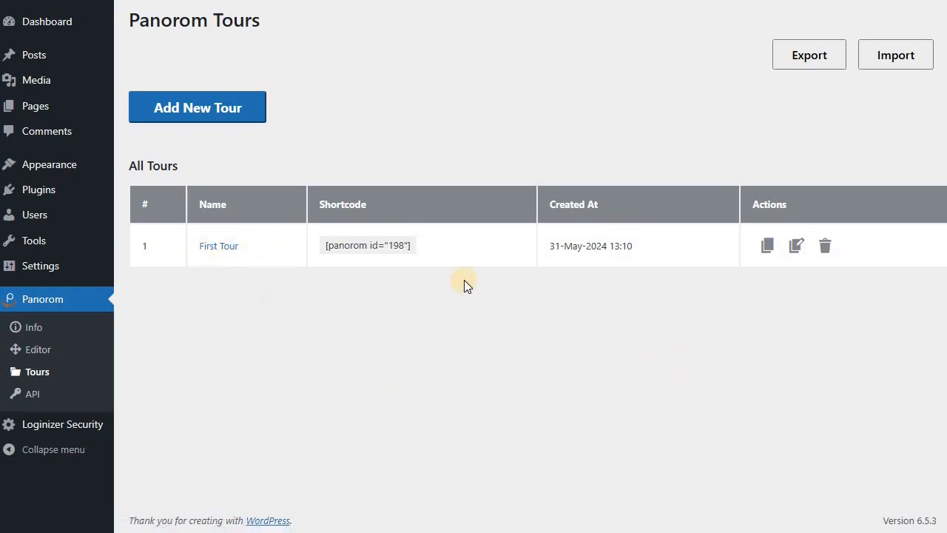
left_click(768, 252)
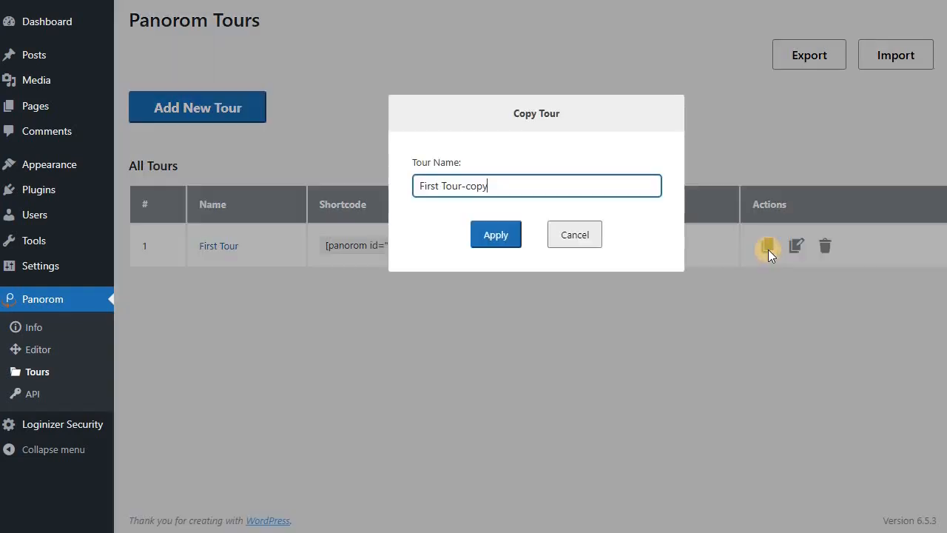
left_click(494, 240)
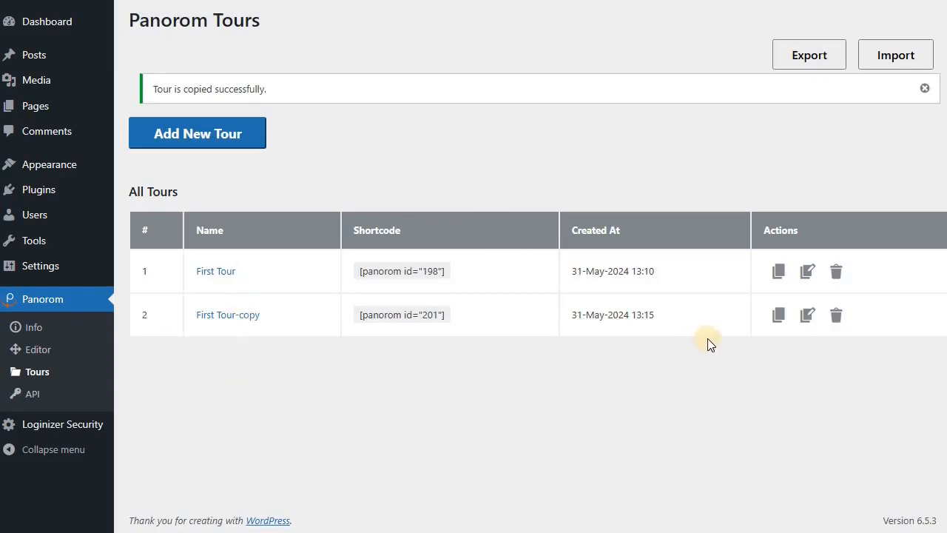
- Rename the copied tour as Second Tour and open it in the tour editor
left_click(807, 315)
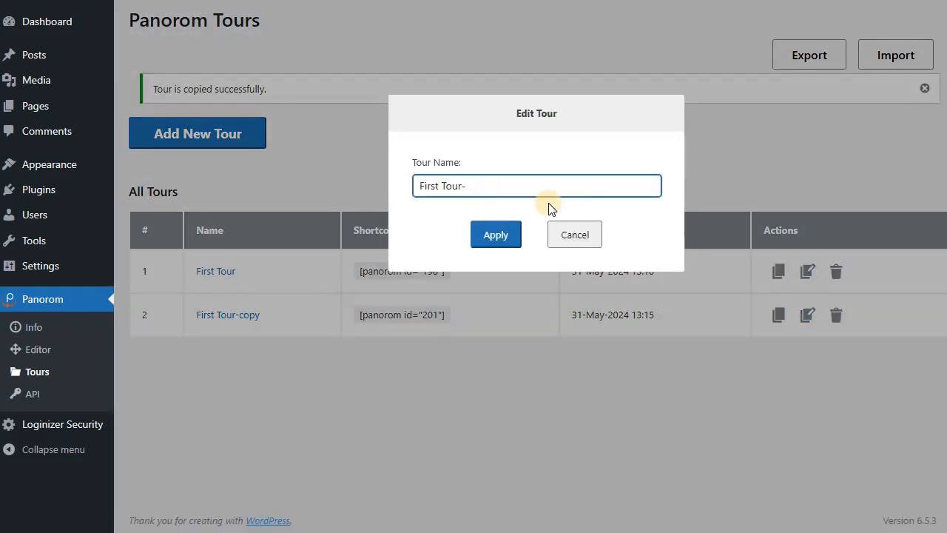
key("BackSpace")
key("BackSpace")
key("BackSpace")
key("BackSpace")
key("BackSpace")
key("BackSpace")
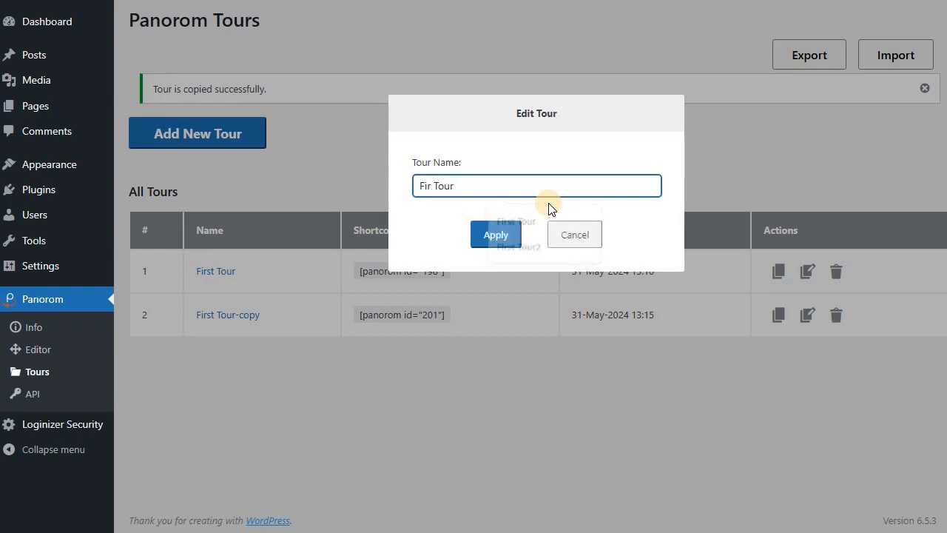
type("Second")
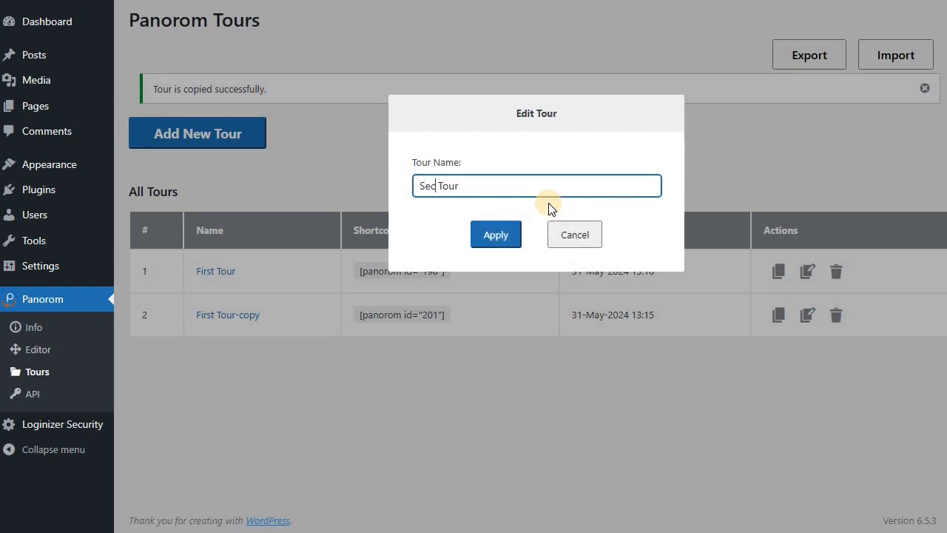
key("Return")
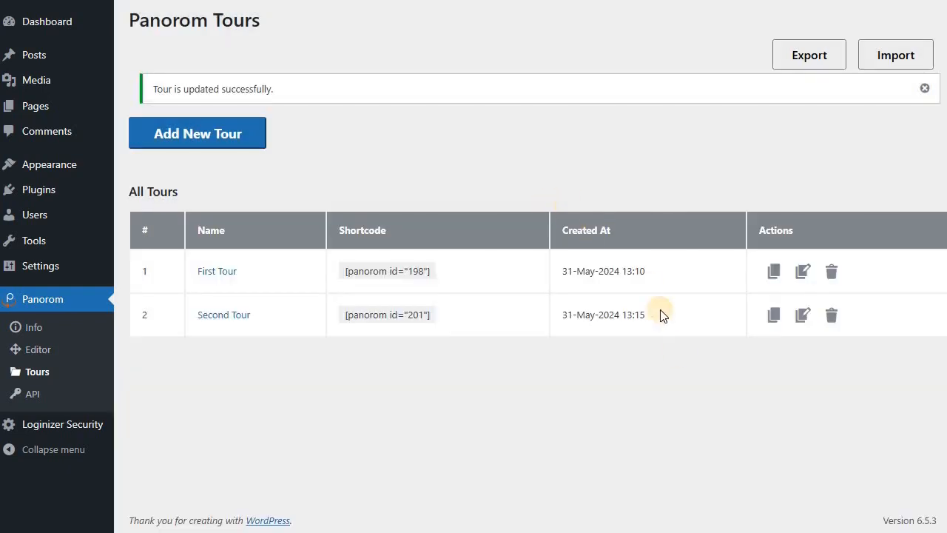
left_click(223, 316)
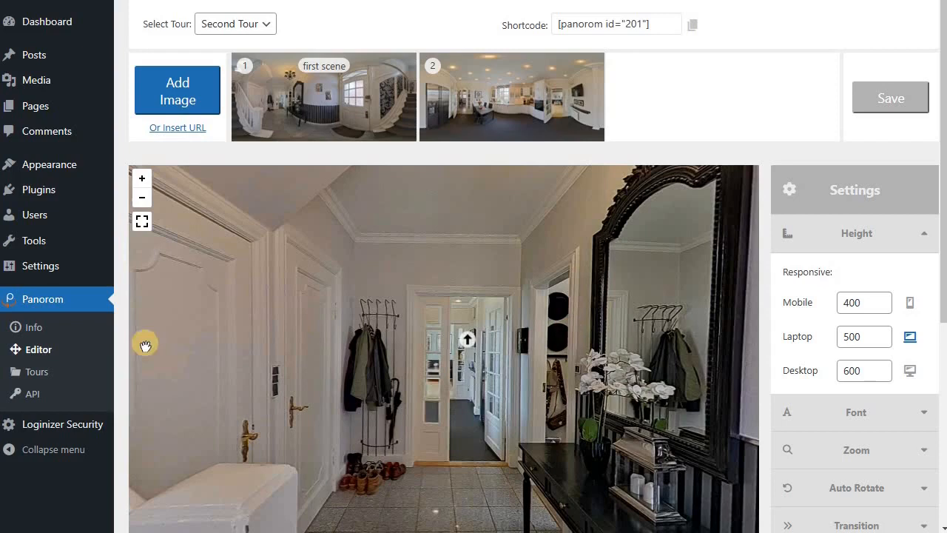
- Delete Second Tour from the Panorom tours list
left_click(26, 371)
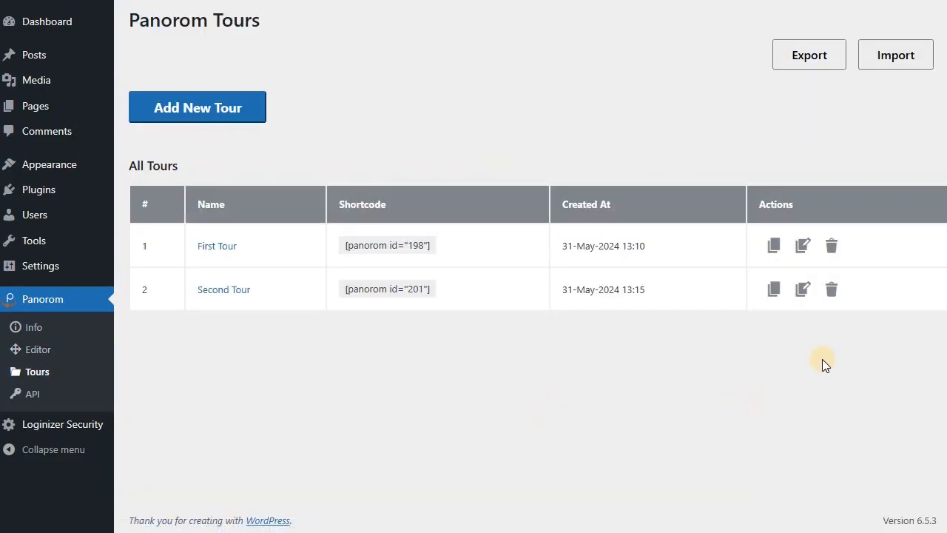
left_click(833, 293)
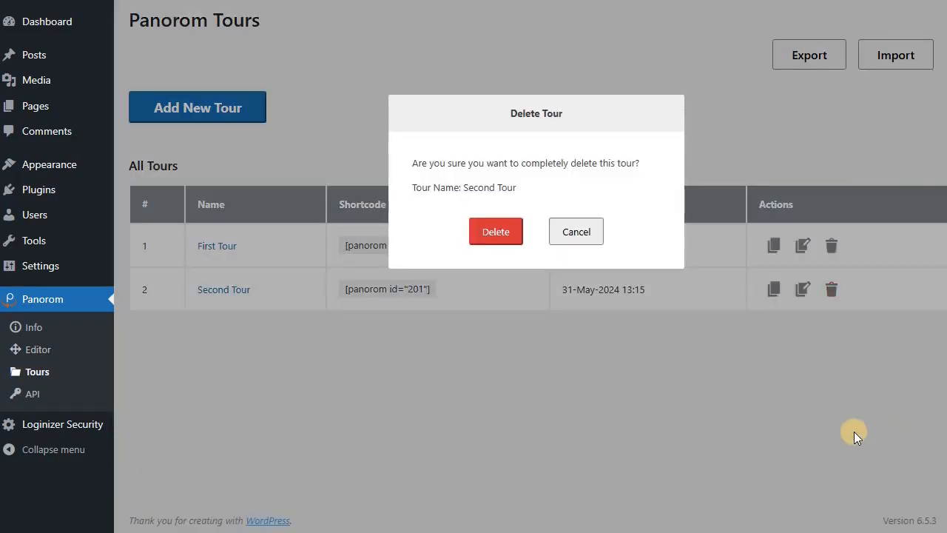
left_click(485, 231)
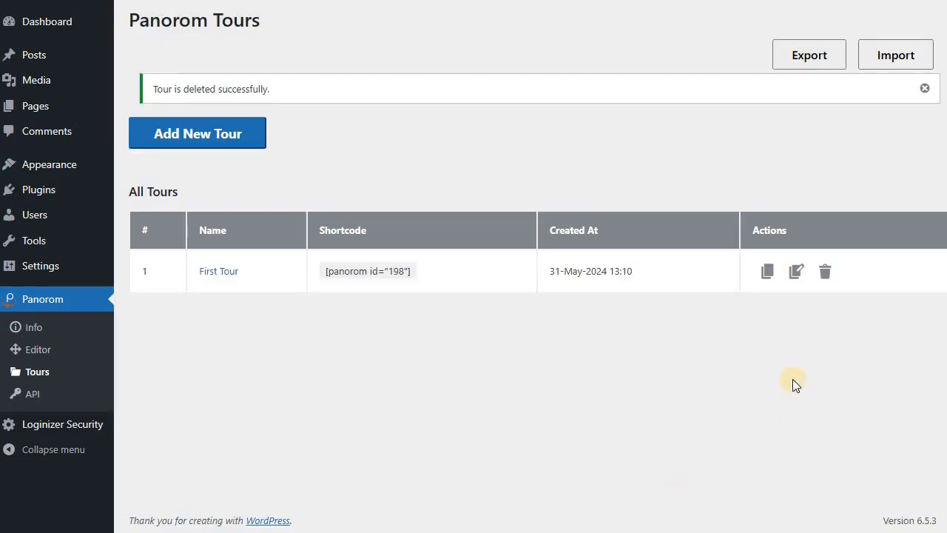
- Open the Panorom plugin's API key activation page
left_click(31, 397)
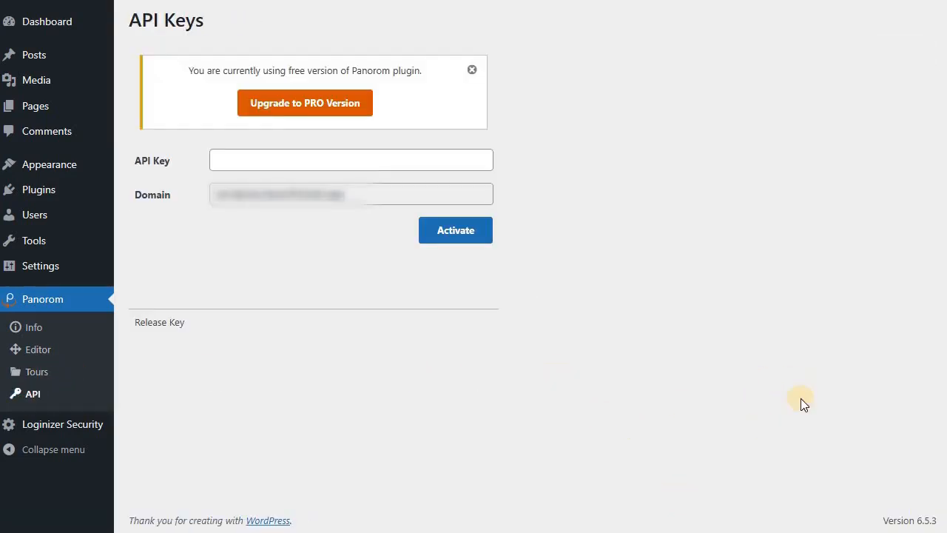